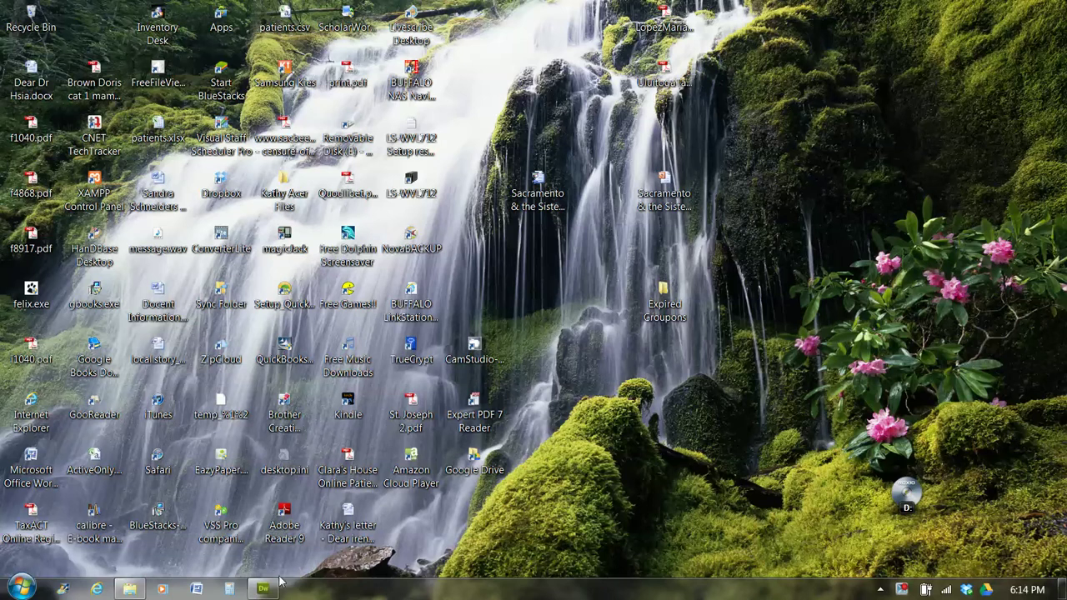
- Open Internet Explorer, go to Gmail, and sign in with the account's username and password
{"action": "left_click", "coordinate": [96, 589]}
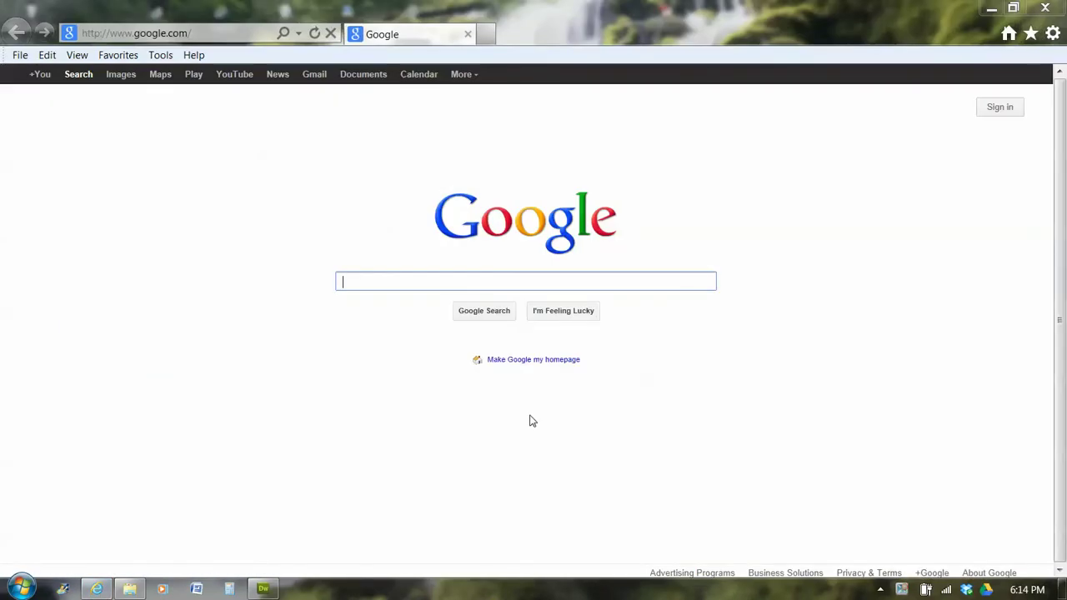
{"action": "left_click", "coordinate": [315, 74]}
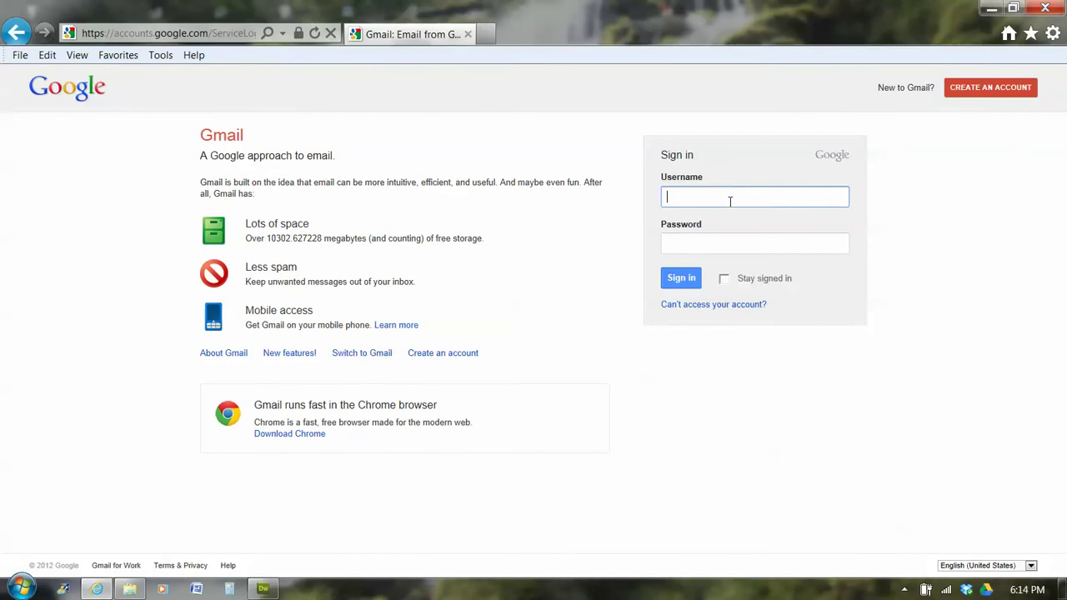
{"action": "key", "text": "Tab"}
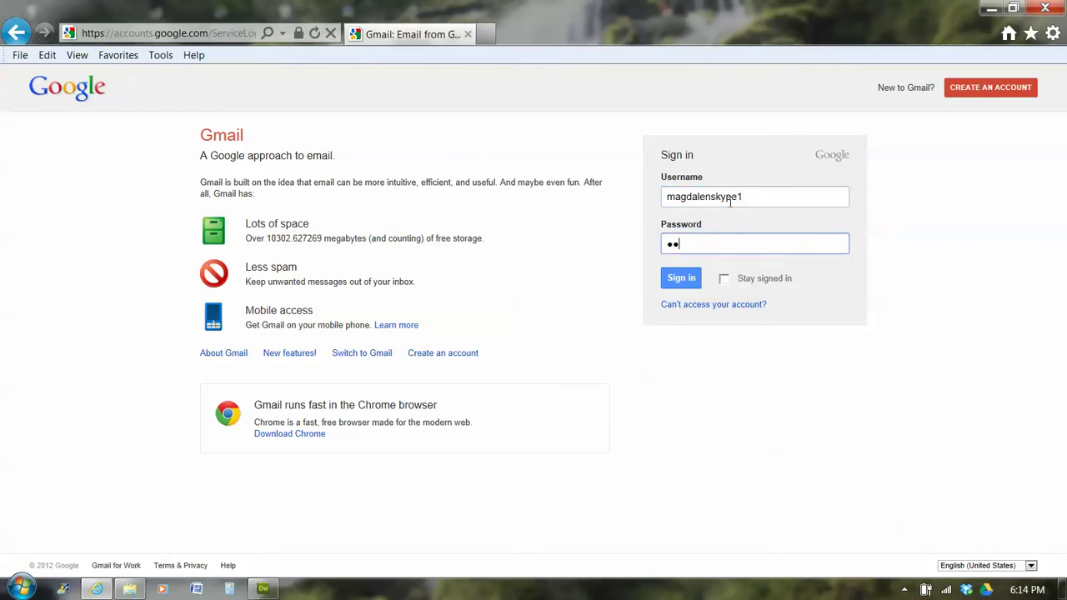
{"action": "left_click", "coordinate": [686, 281]}
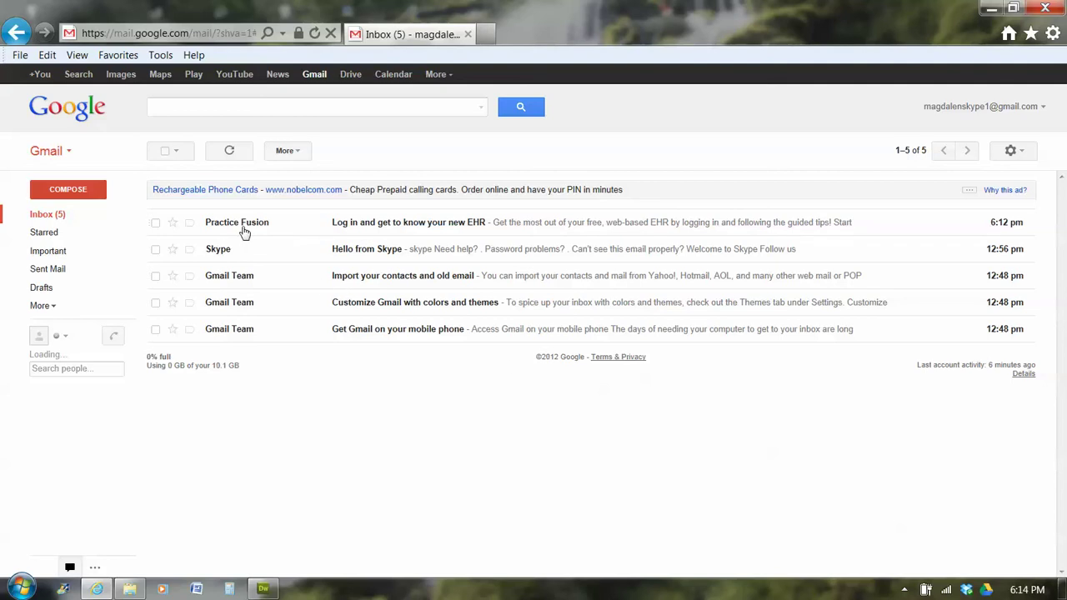
- Open the Practice Fusion message 'Log in and get to know your new EHR' from the inbox
{"action": "left_click", "coordinate": [369, 229]}
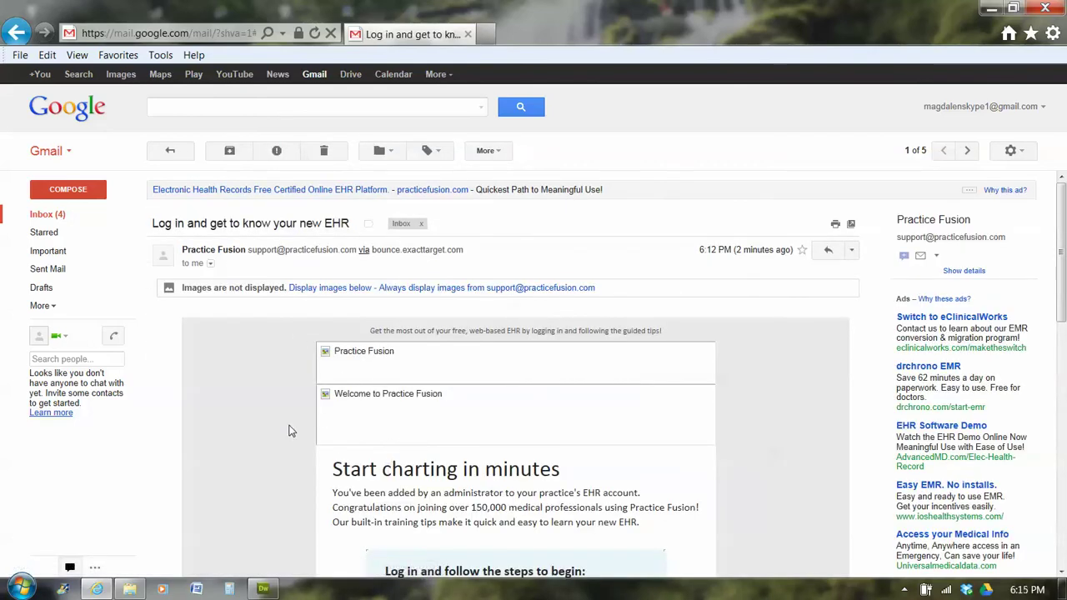
- Display the email's blocked images, then highlight the practice ID note and the temporary password
{"action": "left_click", "coordinate": [308, 289]}
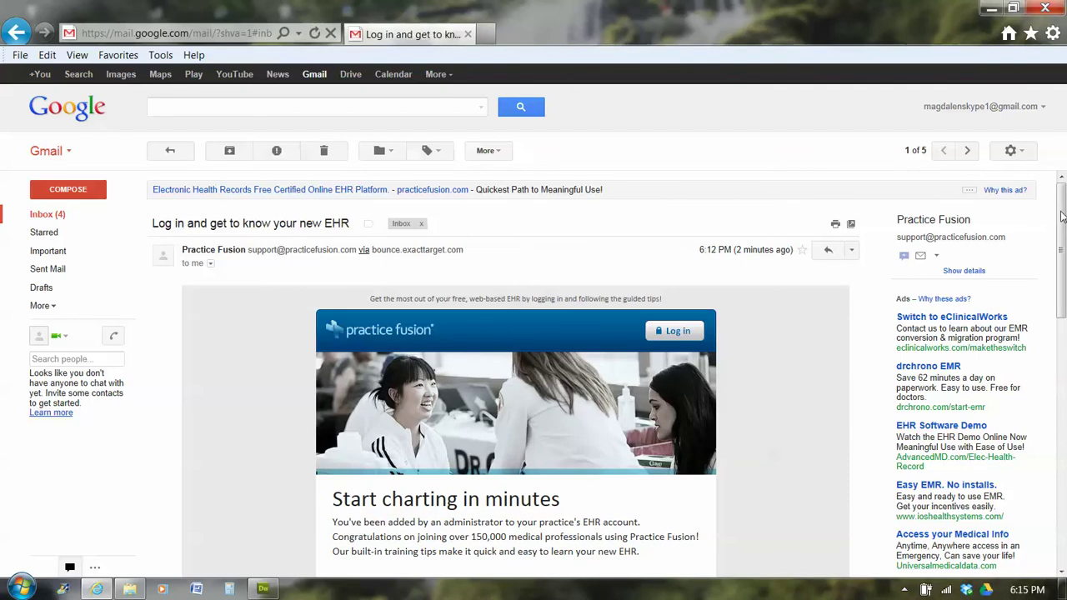
{"action": "left_click_drag", "start_coordinate": [1061, 217], "coordinate": [1063, 307]}
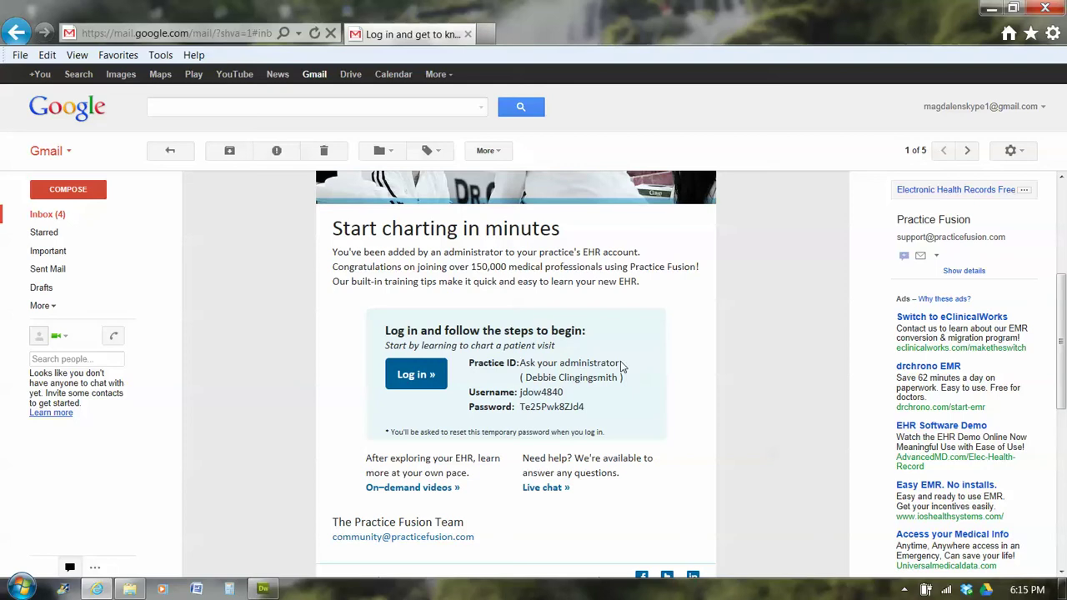
{"action": "left_click_drag", "start_coordinate": [621, 364], "coordinate": [519, 365]}
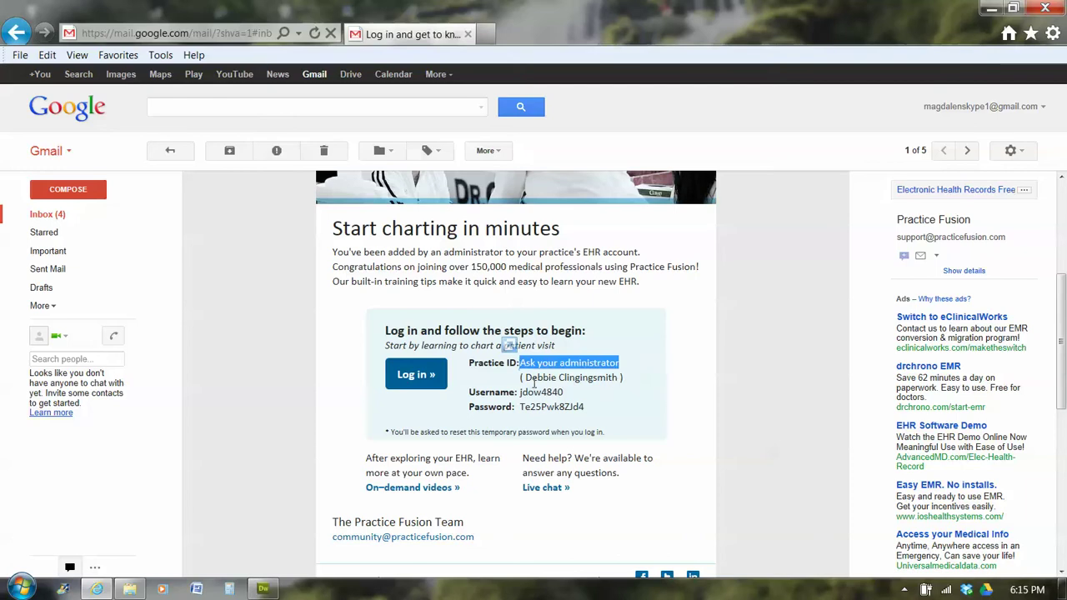
{"action": "left_click", "coordinate": [564, 398]}
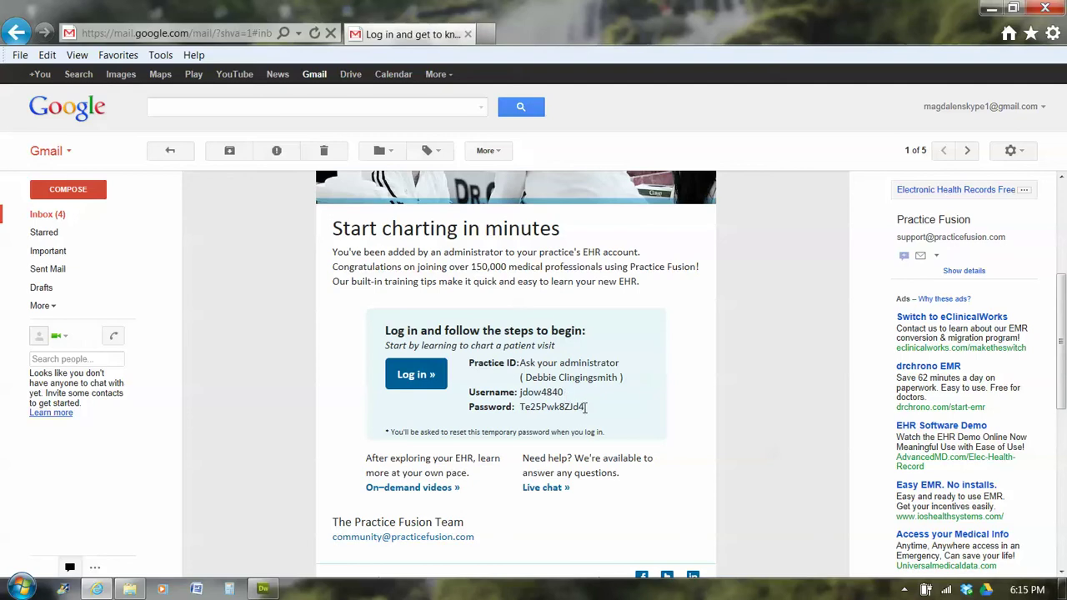
{"action": "left_click_drag", "start_coordinate": [586, 407], "coordinate": [519, 408]}
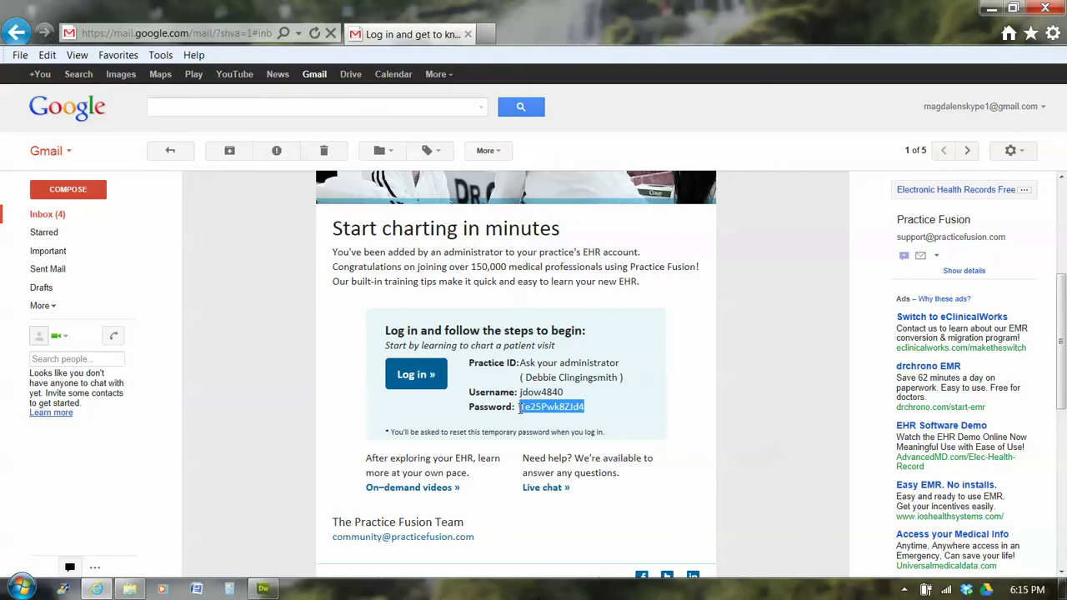
{"action": "left_click_drag", "start_coordinate": [519, 409], "coordinate": [520, 415]}
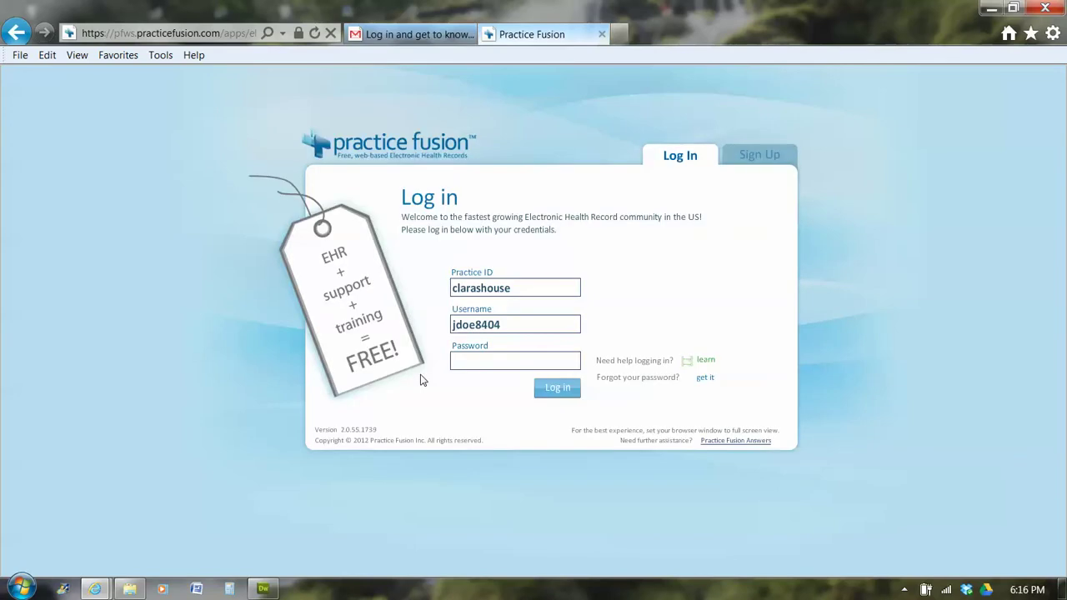
- Replace the pre-filled username with the correct one, paste the temporary password, and log in
{"action": "left_click", "coordinate": [504, 327]}
{"action": "left_click_drag", "start_coordinate": [504, 327], "coordinate": [438, 318]}
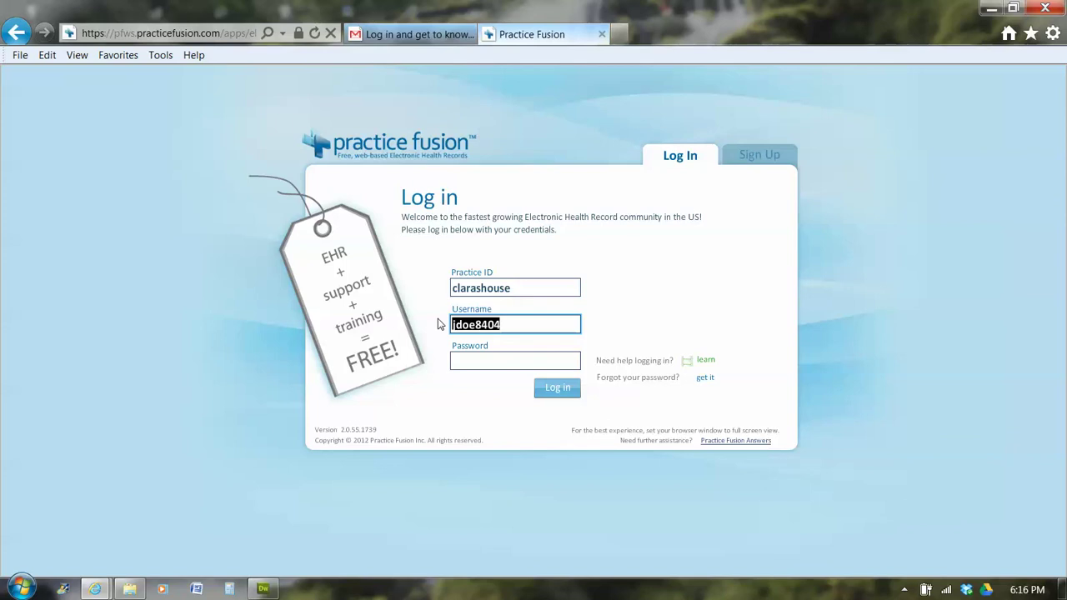
{"action": "left_click", "coordinate": [462, 358]}
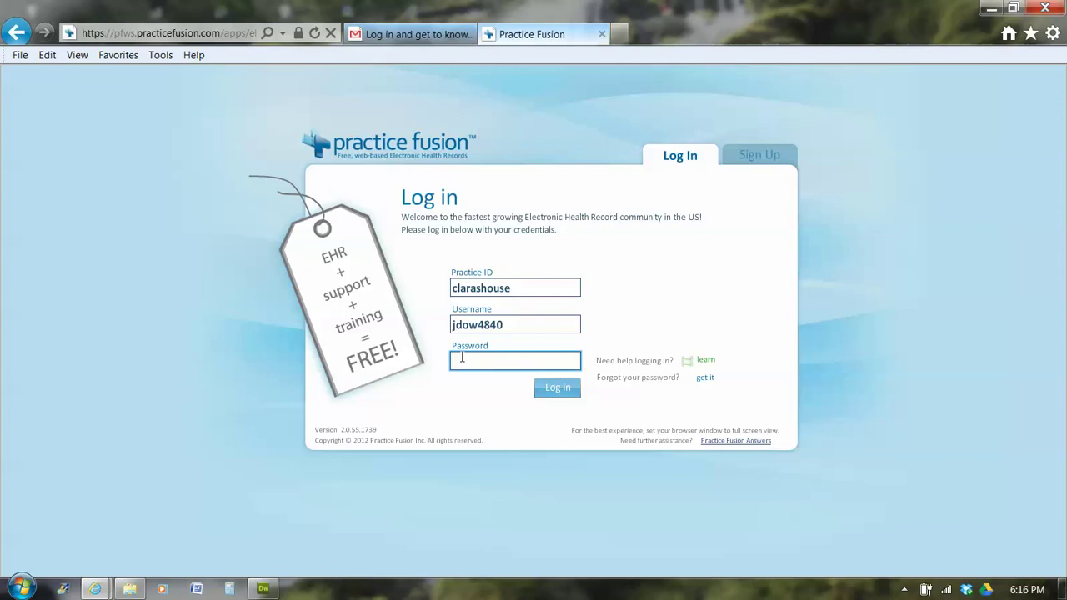
{"action": "key", "text": "ctrl+v"}
{"action": "left_click", "coordinate": [518, 290]}
{"action": "left_click_drag", "start_coordinate": [518, 290], "coordinate": [448, 288]}
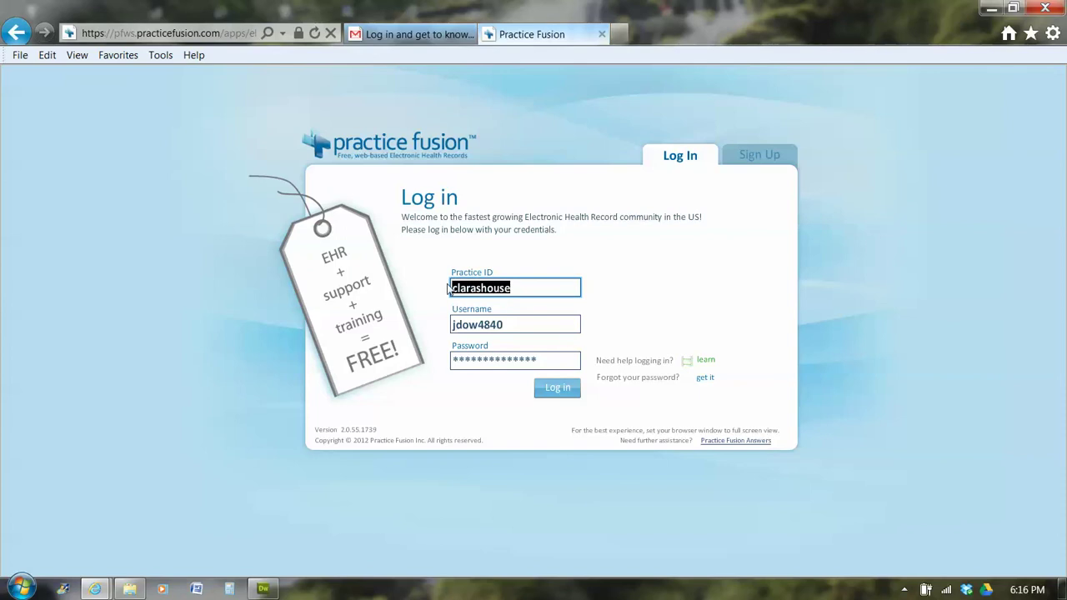
{"action": "left_click", "coordinate": [551, 391]}
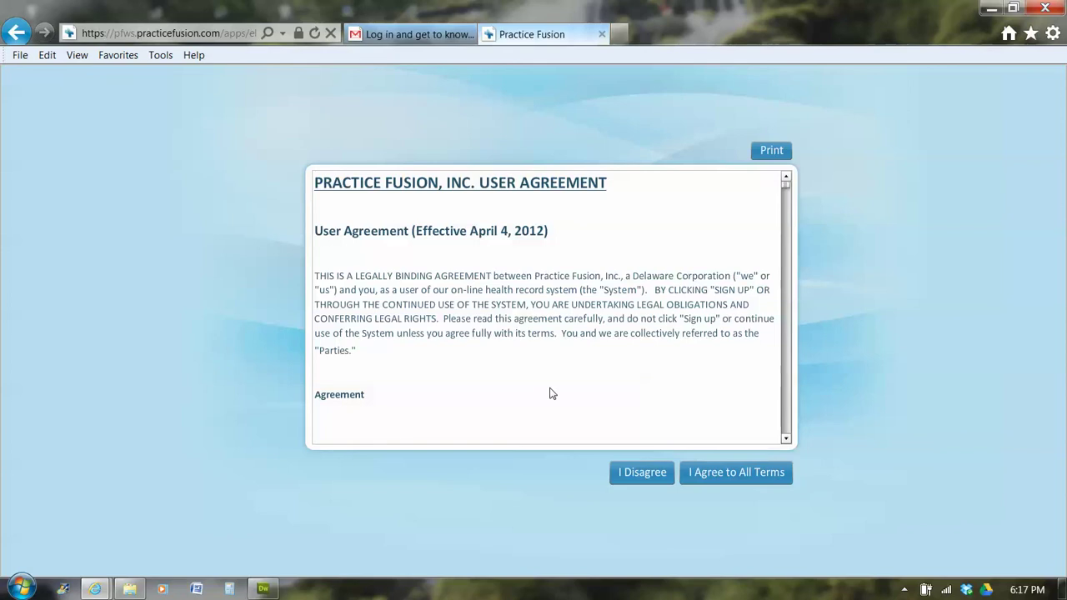
- Scroll through the User Agreement and choose 'I Agree to All Terms'
{"action": "left_click", "coordinate": [784, 195]}
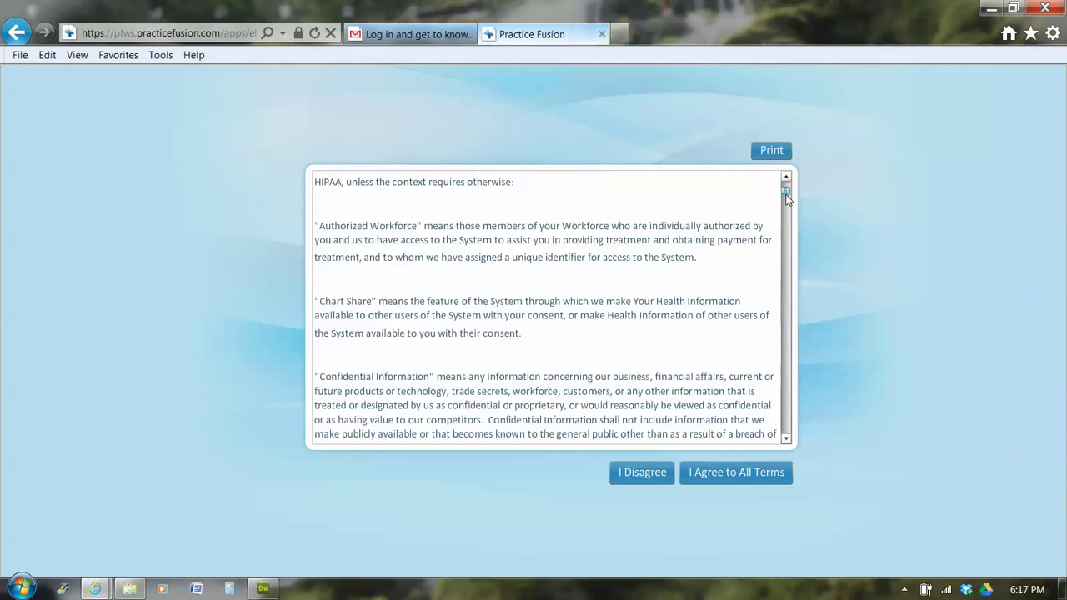
{"action": "left_click_drag", "start_coordinate": [784, 195], "coordinate": [785, 426]}
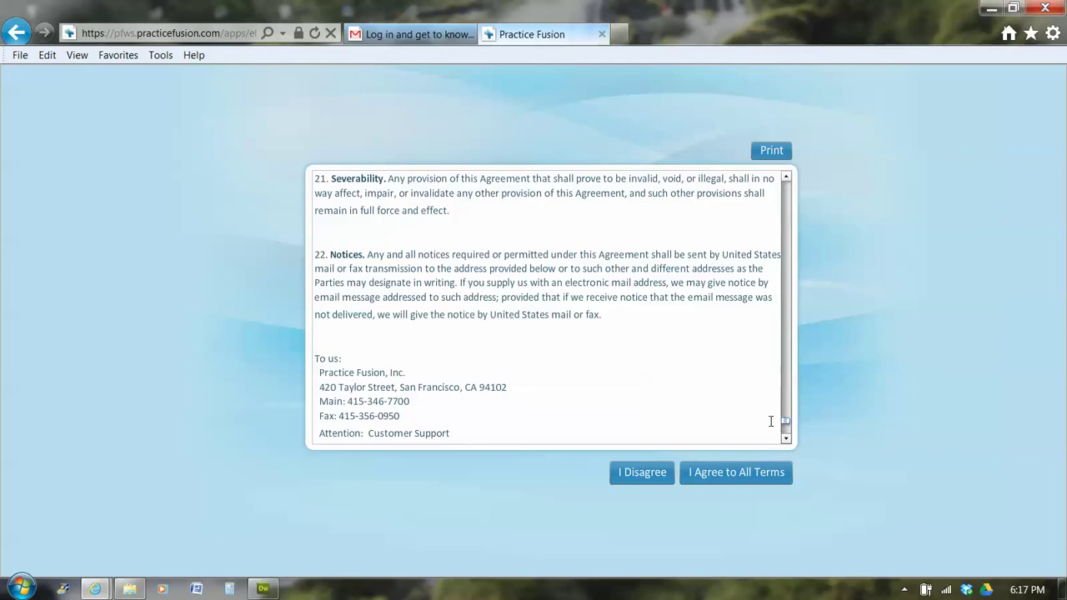
{"action": "left_click", "coordinate": [731, 475]}
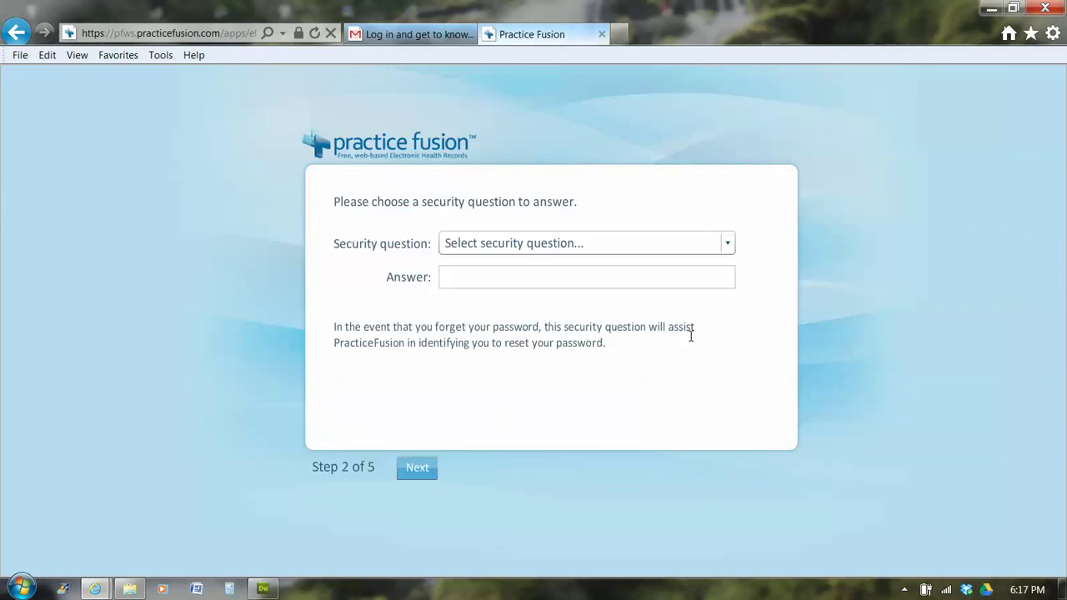
- Choose 'What was the name of your first pet?' as the security question and enter the pet's name
{"action": "left_click", "coordinate": [728, 243]}
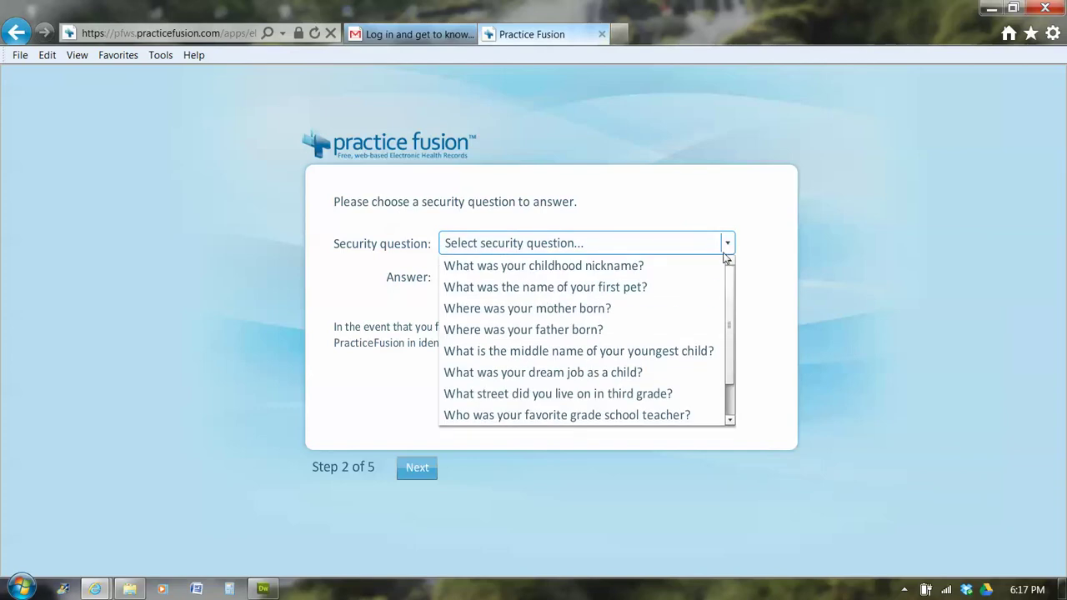
{"action": "left_click", "coordinate": [692, 280]}
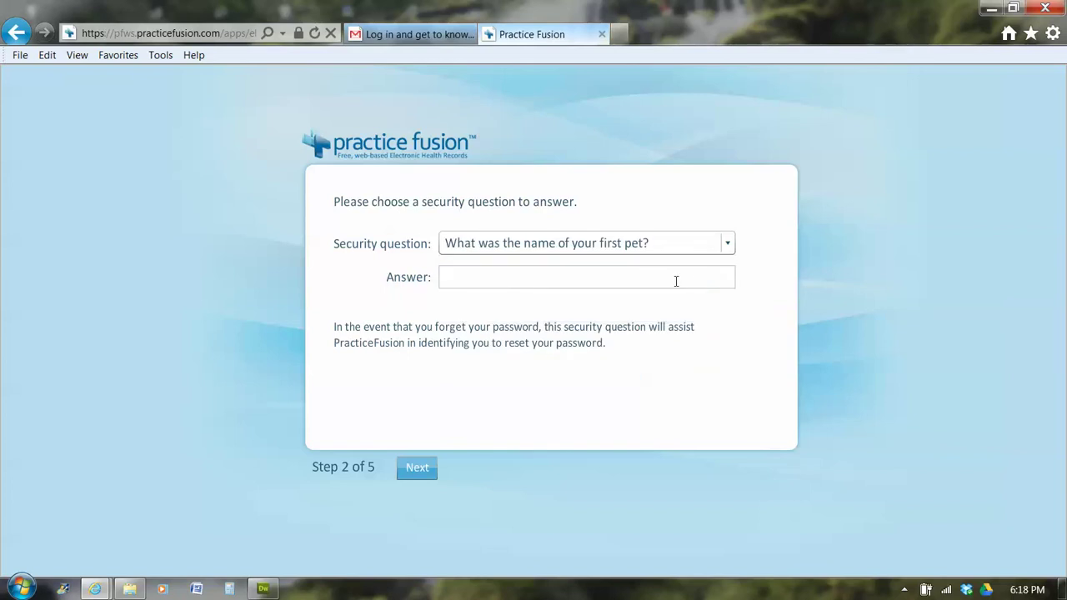
{"action": "left_click", "coordinate": [676, 281]}
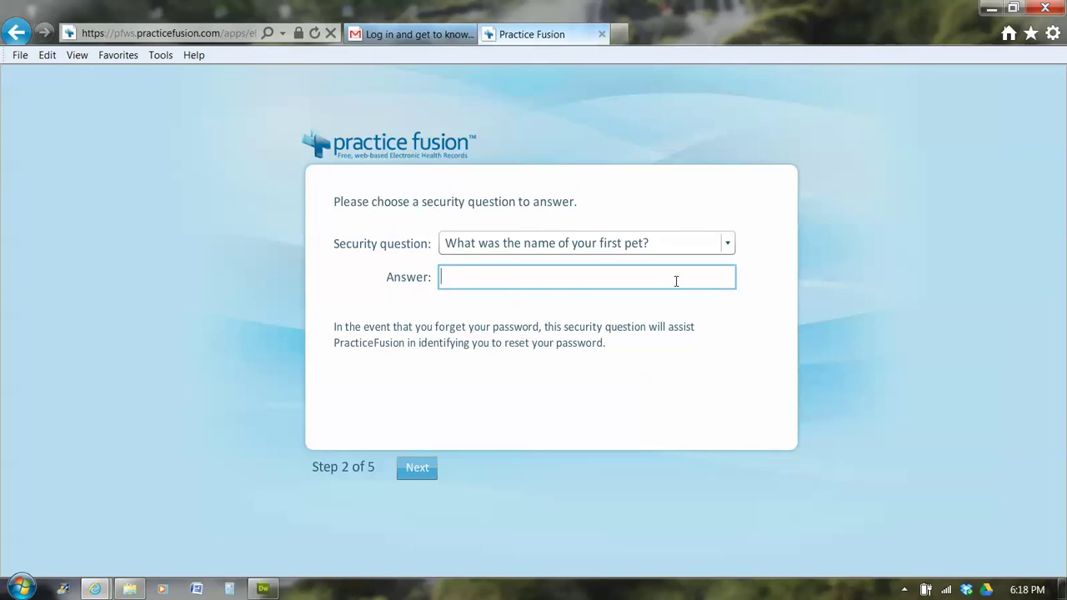
- Submit the security question and review the required character types in the password guidelines
{"action": "left_click", "coordinate": [416, 469]}
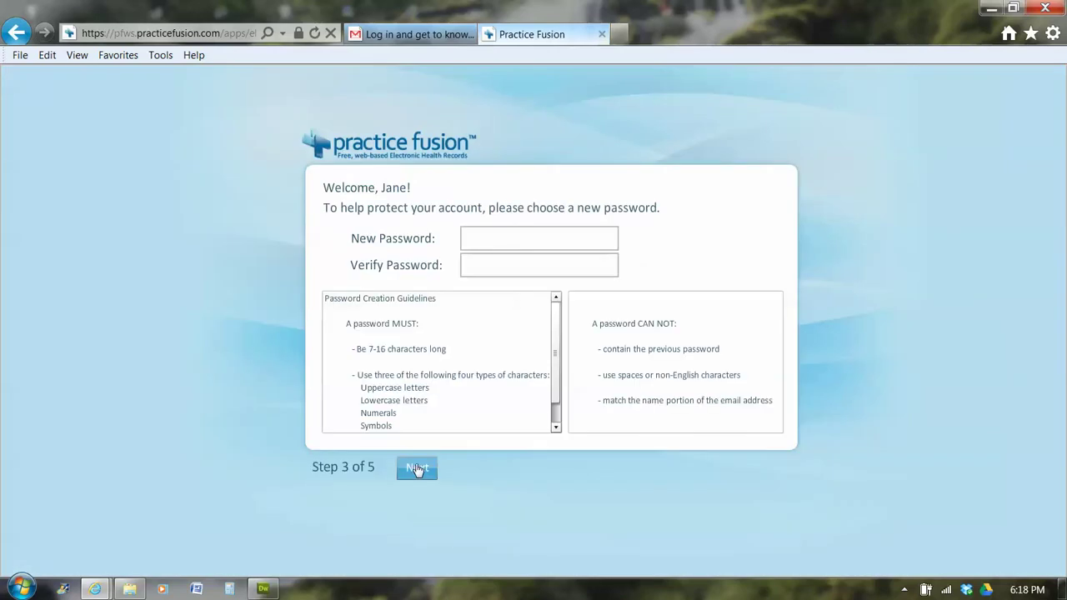
{"action": "left_click", "coordinate": [476, 238]}
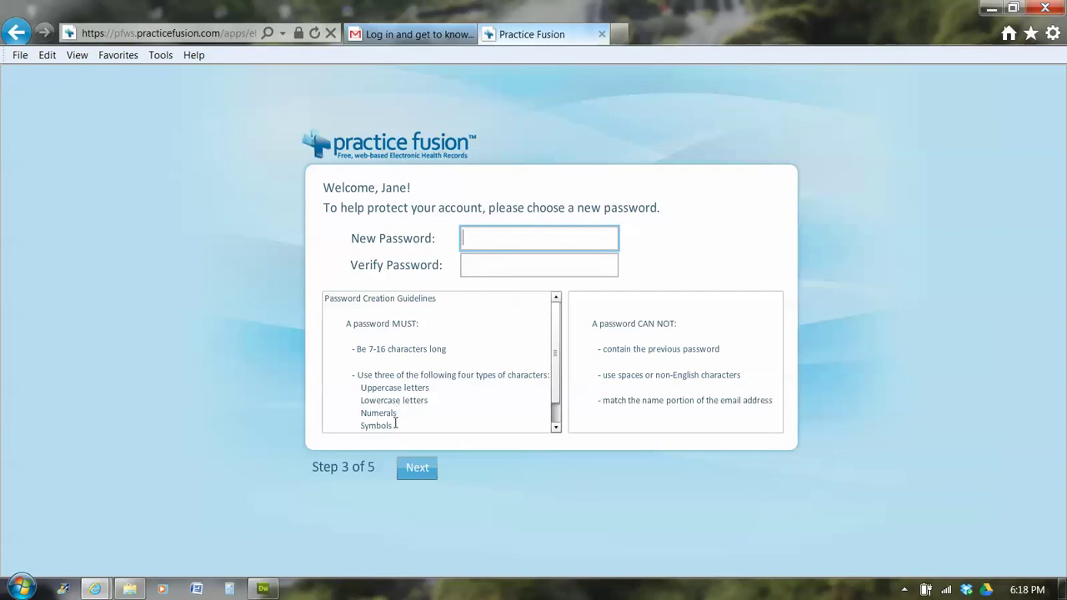
{"action": "left_click_drag", "start_coordinate": [395, 426], "coordinate": [354, 387]}
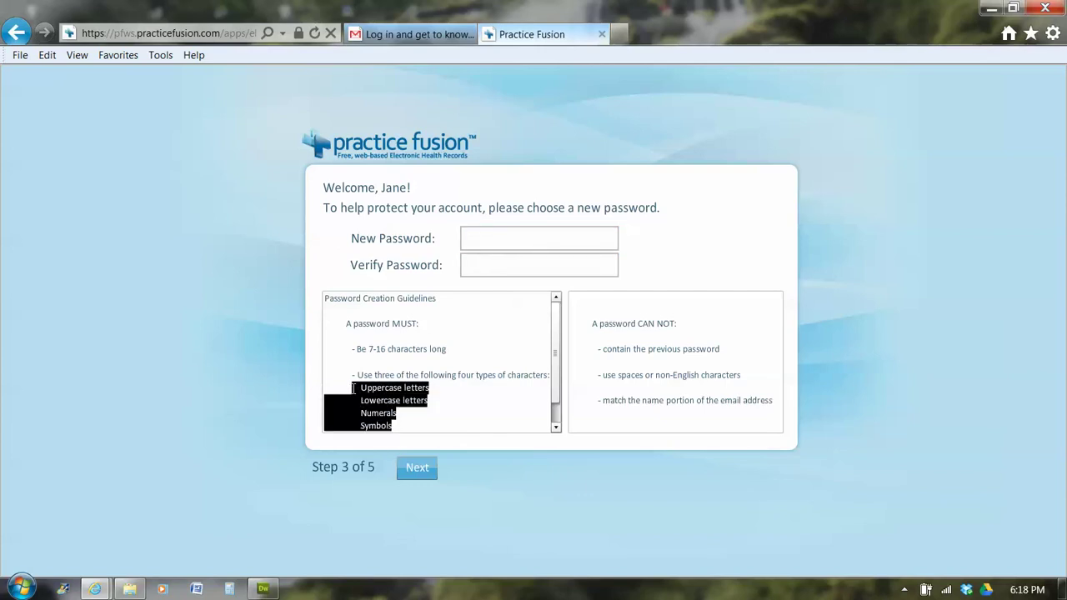
- Enter a new password, confirm it in Verify Password, and submit it
{"action": "left_click", "coordinate": [469, 239]}
{"action": "type", "text": "*********"}
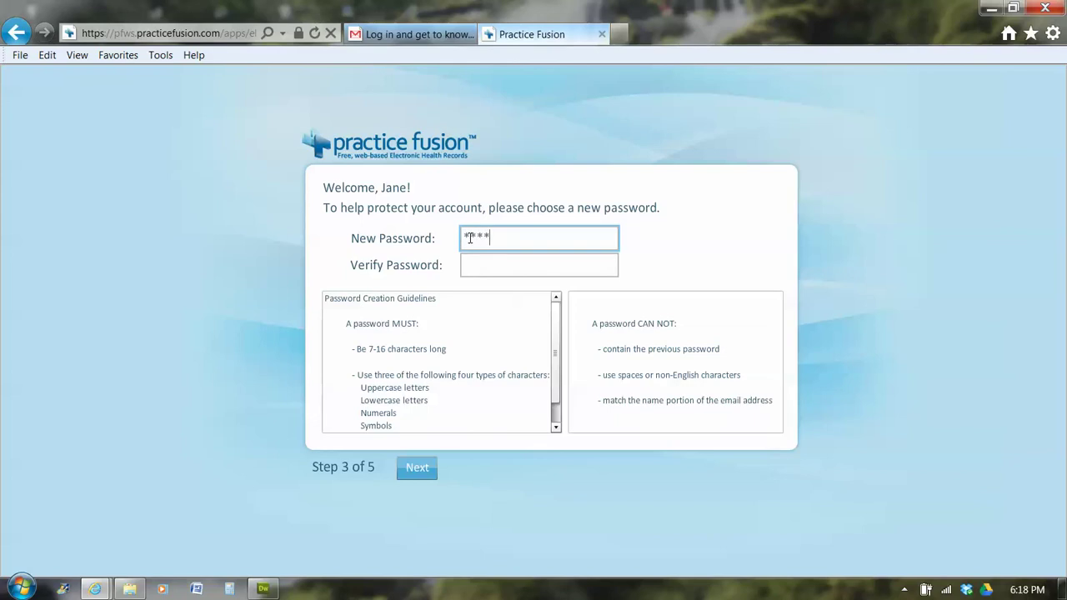
{"action": "type", "text": "**"}
{"action": "key", "text": "Tab"}
{"action": "type", "text": "***"}
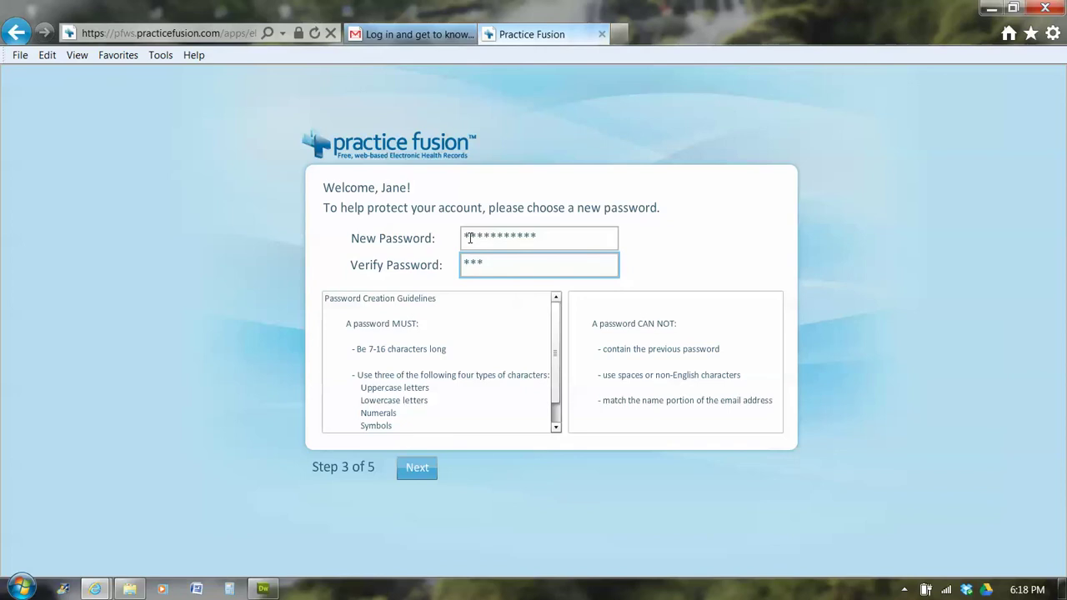
{"action": "key", "text": "BackSpace"}
{"action": "key", "text": "BackSpace"}
{"action": "key", "text": "BackSpace"}
{"action": "type", "text": "***********"}
{"action": "left_click", "coordinate": [415, 469]}
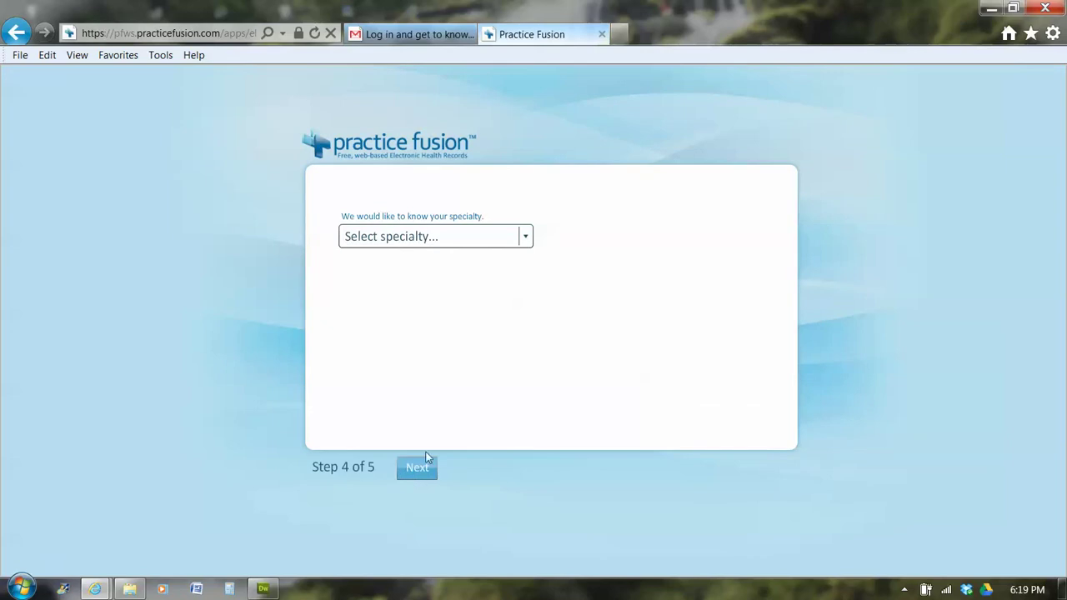
- Pick 'x Unknown or N/A' from the bottom of the specialty list and submit it
{"action": "left_click", "coordinate": [525, 238]}
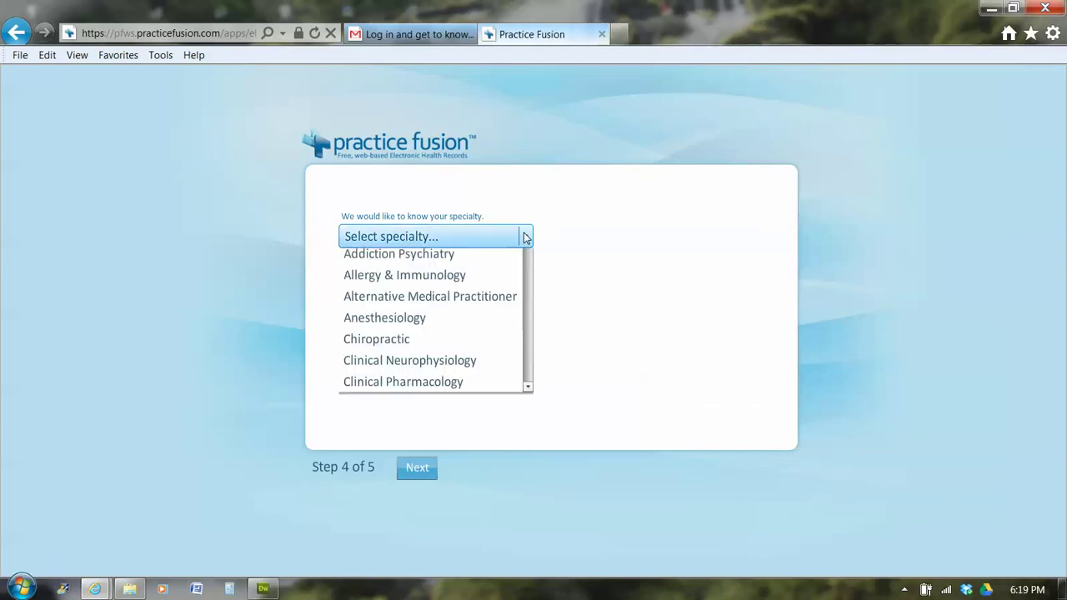
{"action": "left_click_drag", "start_coordinate": [527, 265], "coordinate": [528, 406]}
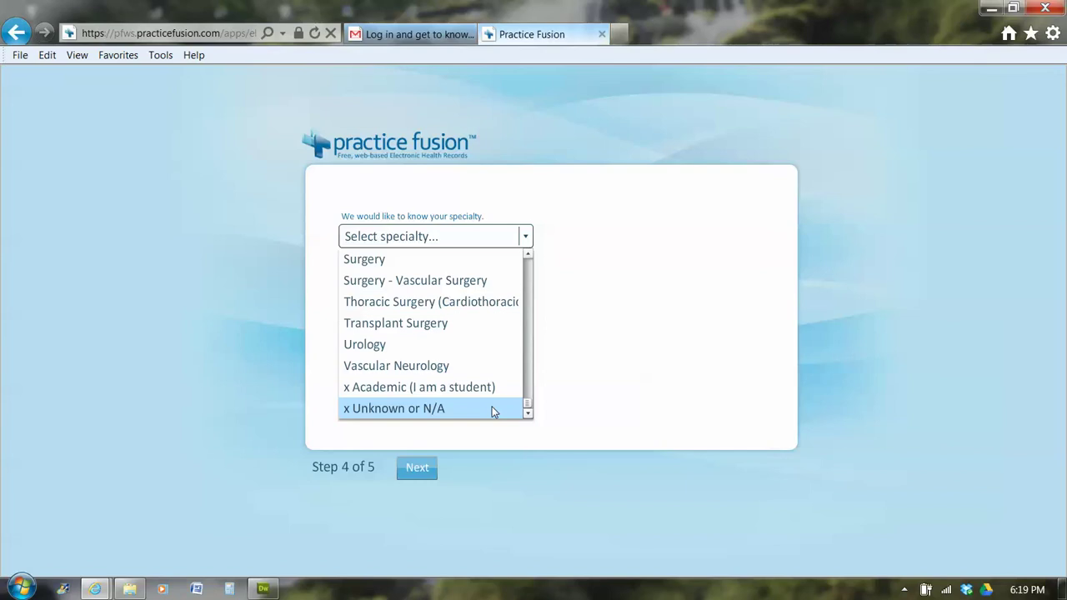
{"action": "left_click", "coordinate": [492, 408]}
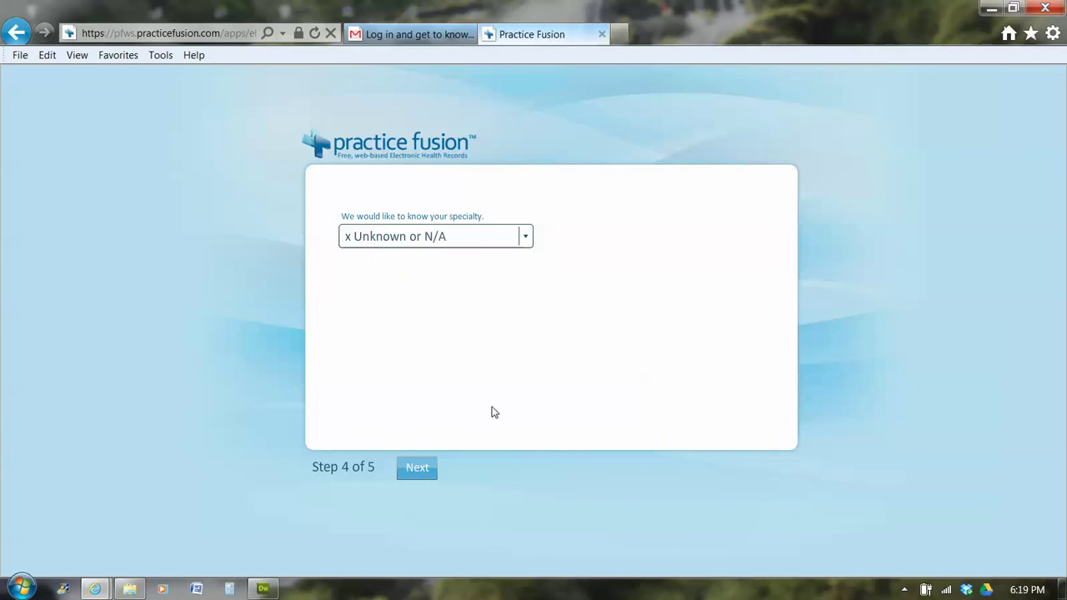
{"action": "left_click", "coordinate": [418, 469]}
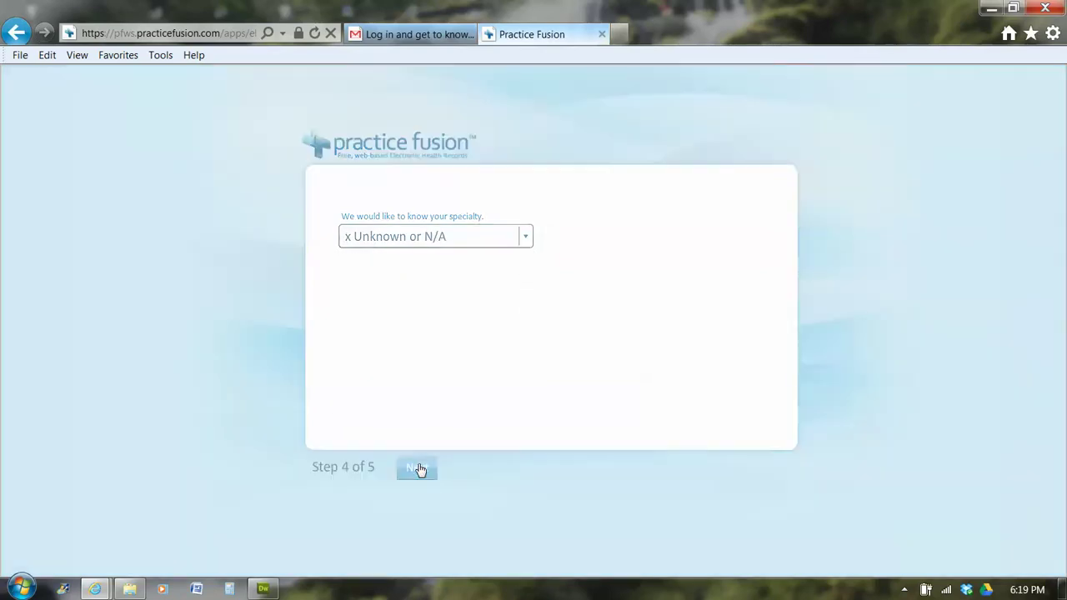